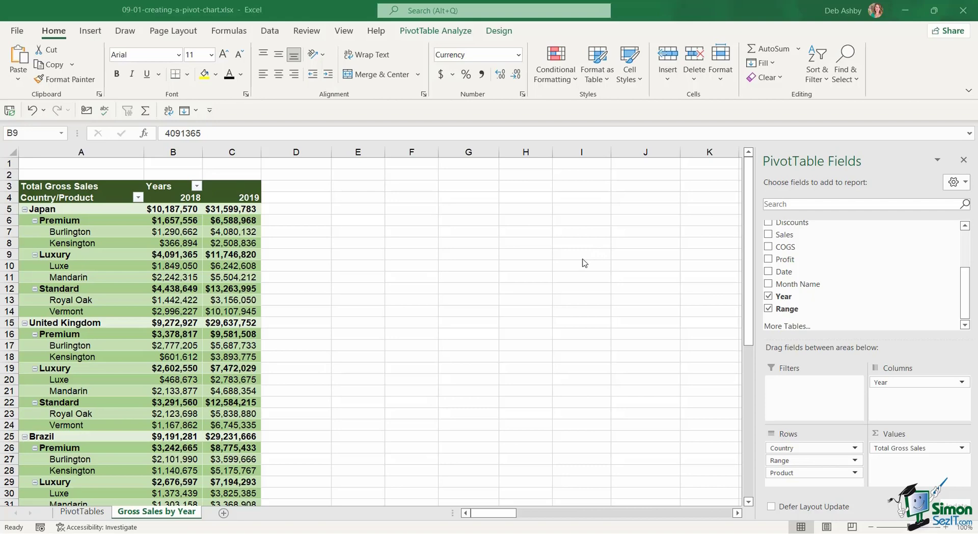
Step: Open the PivotChart type selection for the Total Gross Sales pivot table
click(179, 242)
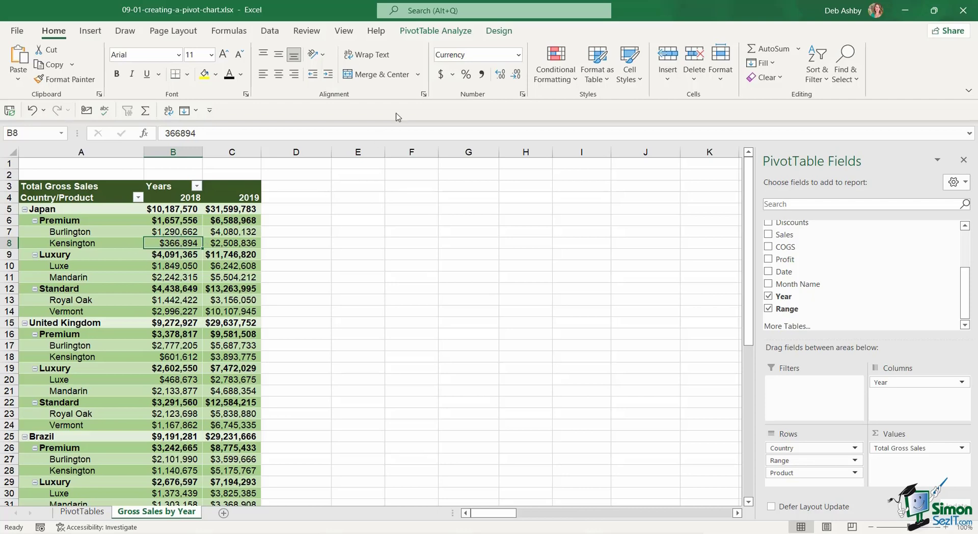
click(449, 32)
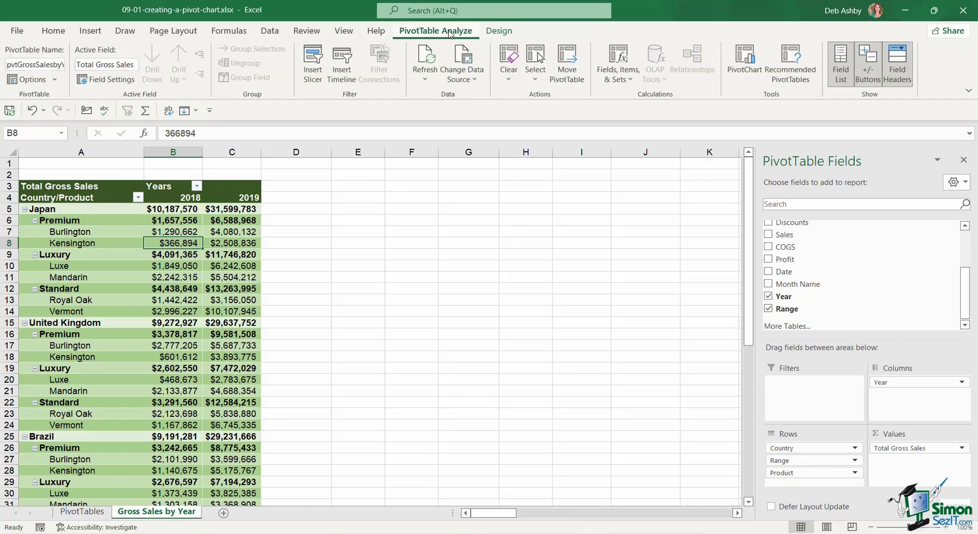
click(740, 61)
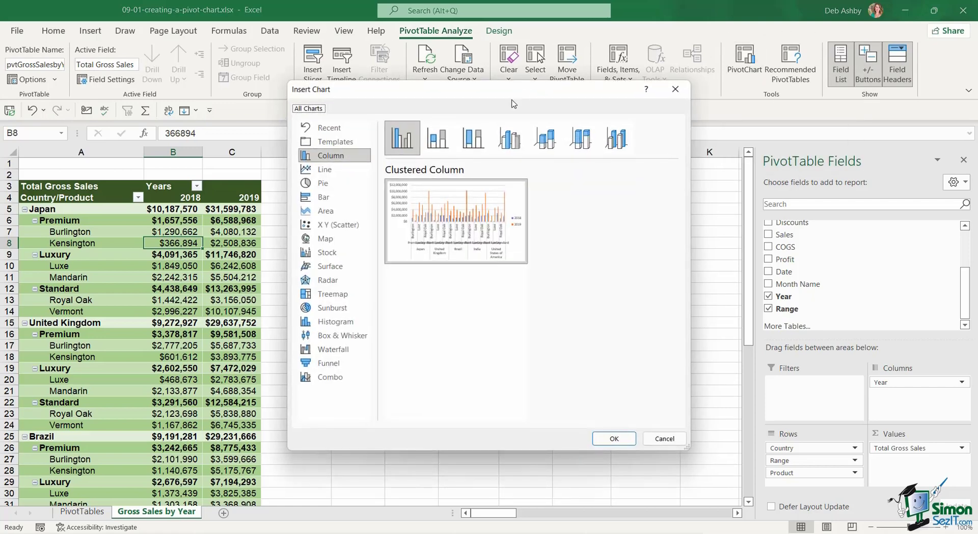
drag(506, 96, 513, 79)
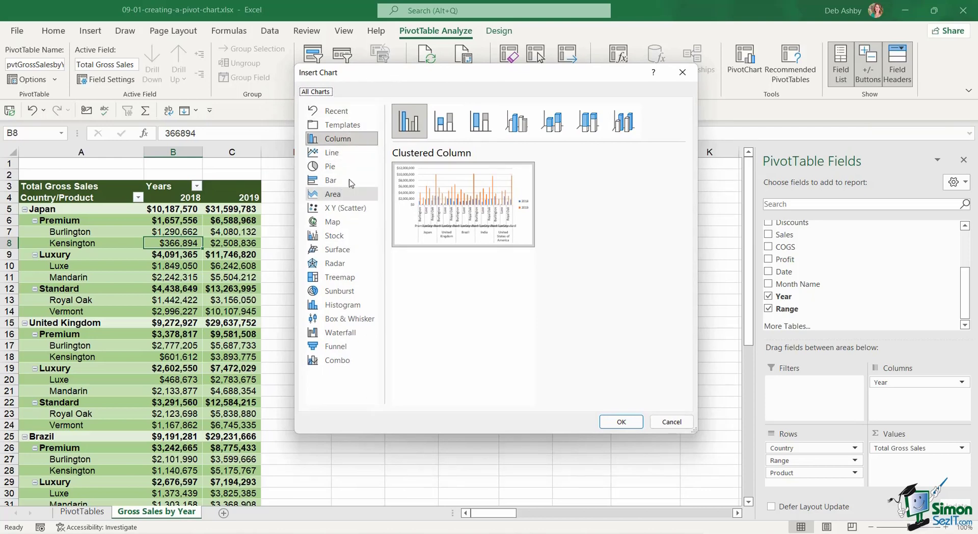
Step: Preview the Pie, Line and Treemap chart types, including the stacked and marker variants of Line
click(330, 154)
click(331, 171)
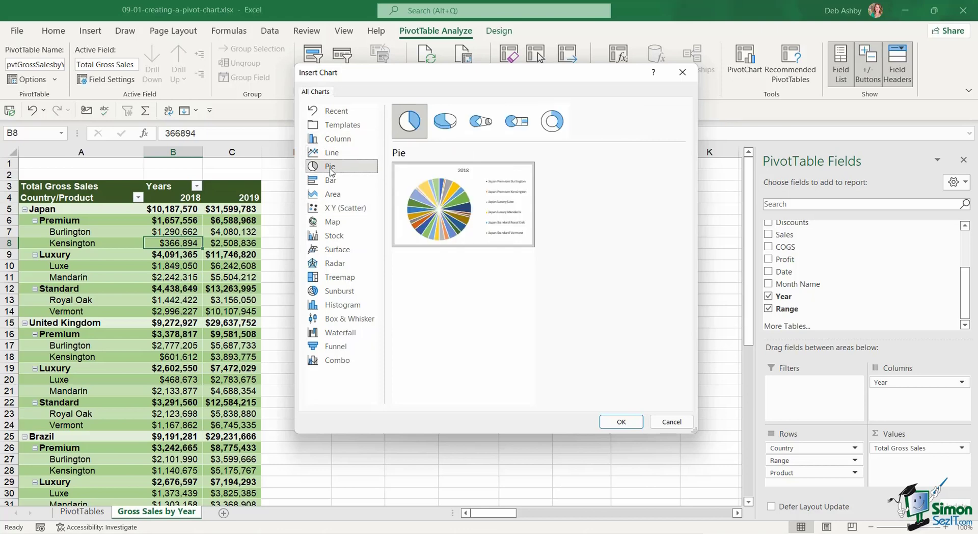
click(331, 152)
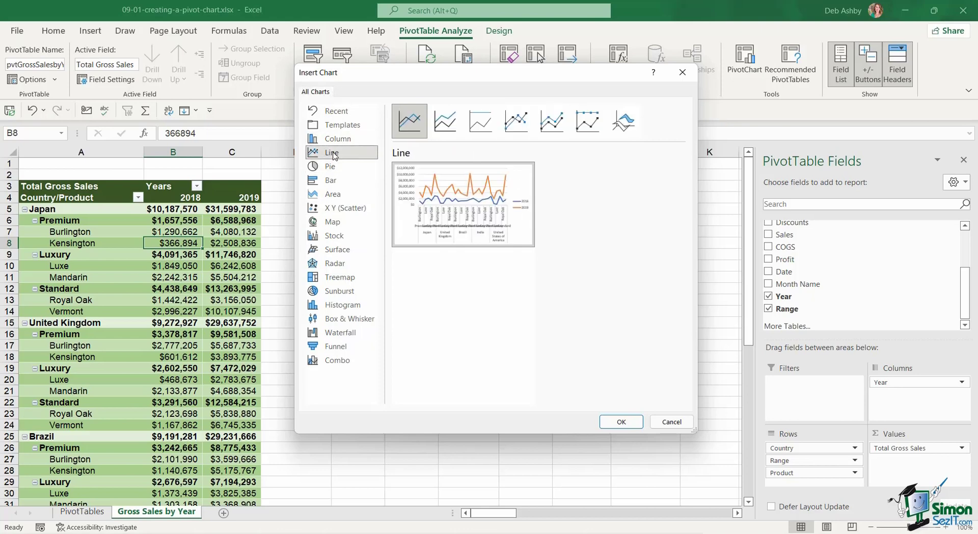
click(451, 124)
click(483, 126)
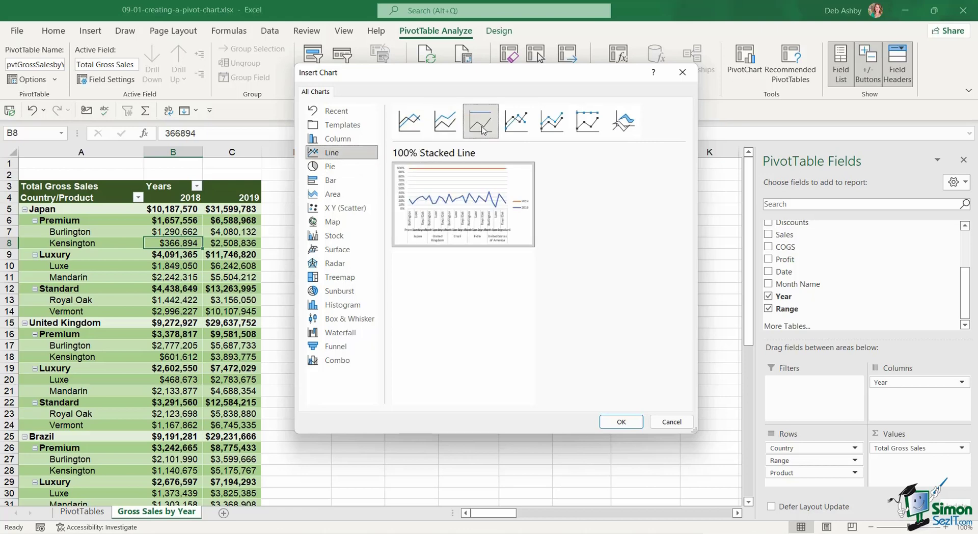
click(518, 126)
click(552, 126)
click(587, 126)
click(409, 121)
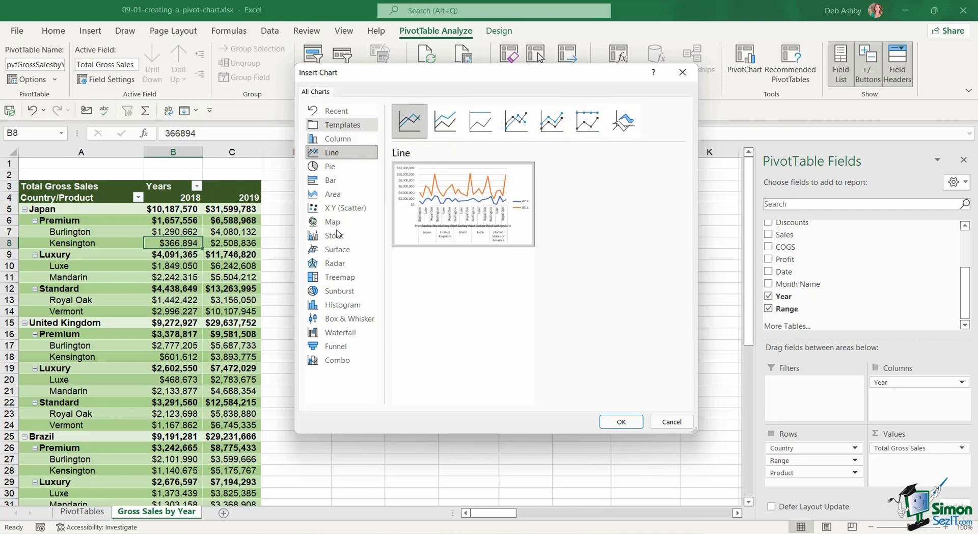
click(338, 279)
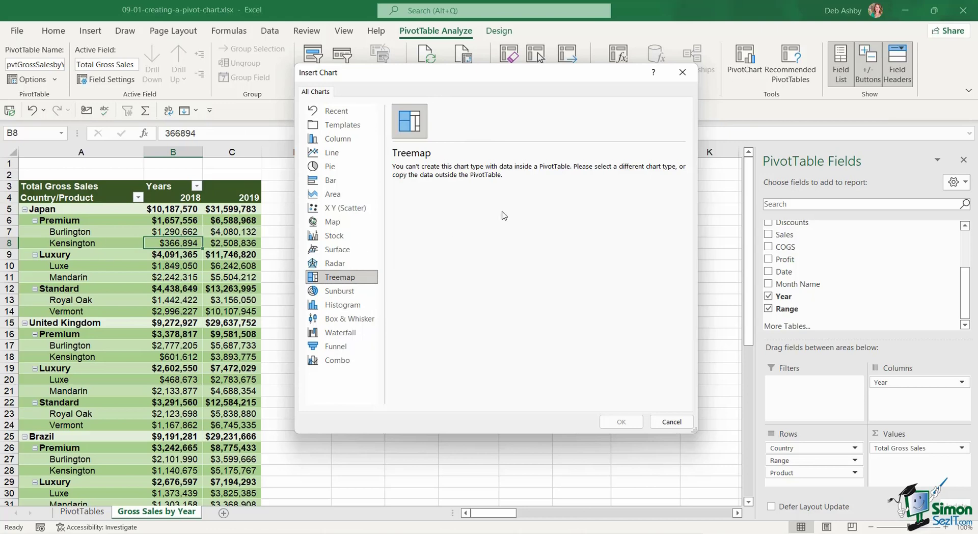
Step: Insert a basic Line PivotChart over the pivot table and widen it to about 10.57 inches
click(336, 156)
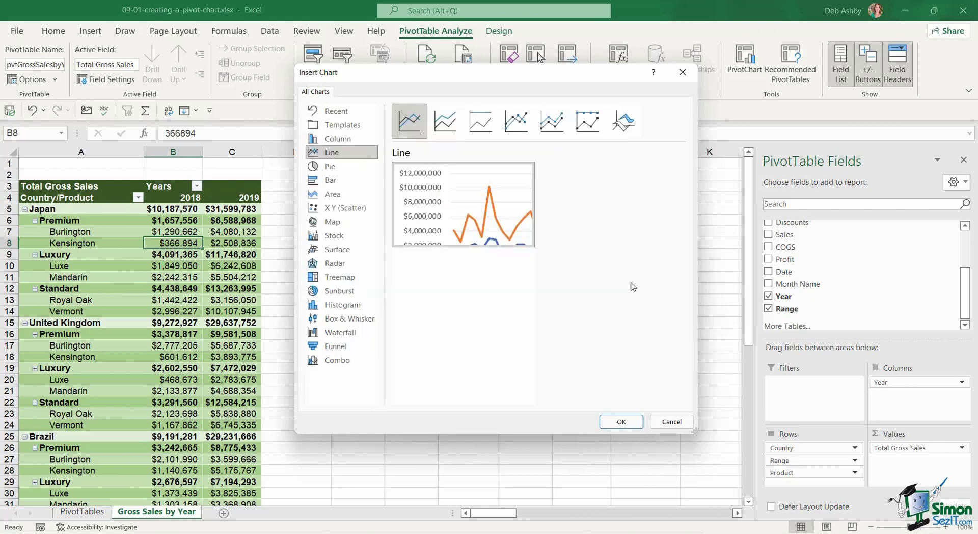
click(621, 422)
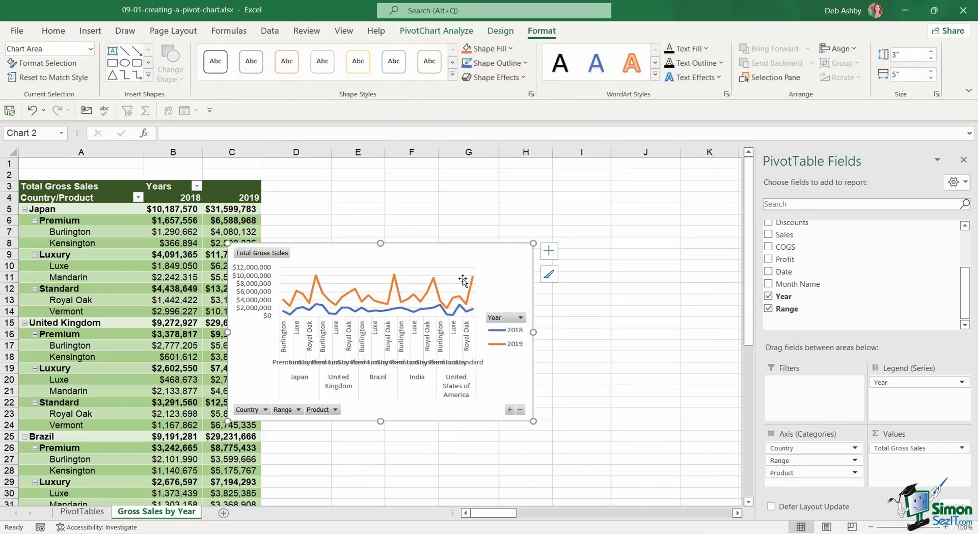
drag(443, 249, 305, 188)
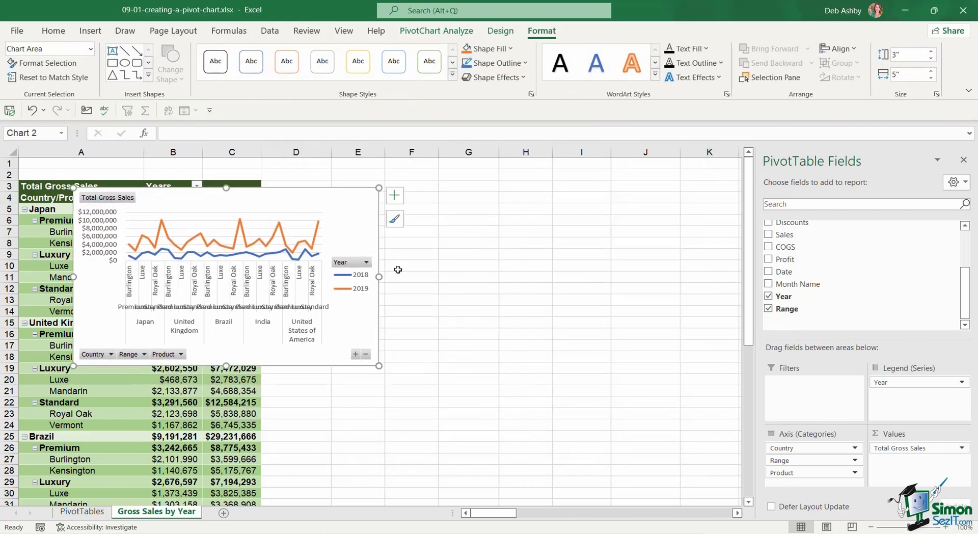
drag(545, 278, 719, 277)
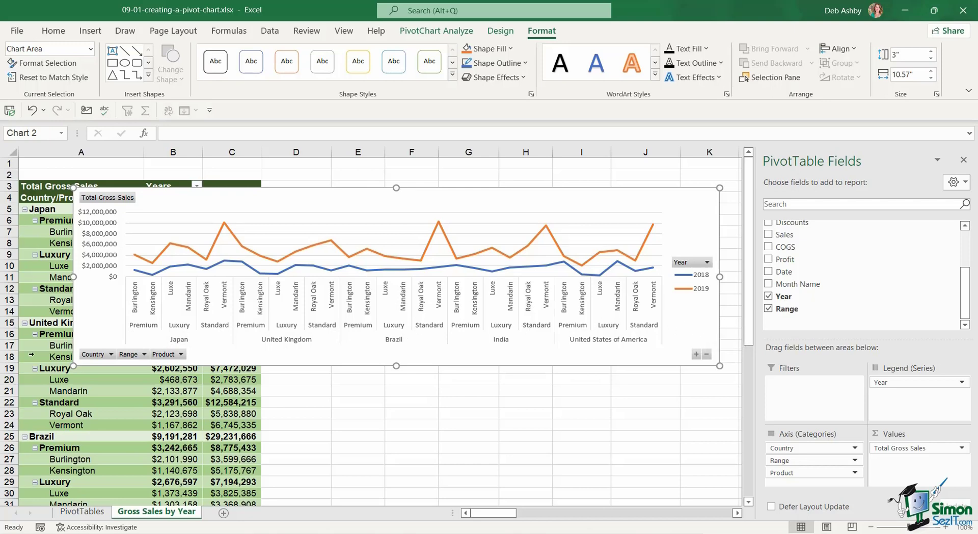
Step: Narrow the line PivotChart to about 6.49 inches, reposition it beside and over the pivot table, and widen it to about 10.98 inches
mouse_move(265, 278)
drag(720, 277, 730, 276)
drag(730, 277, 475, 276)
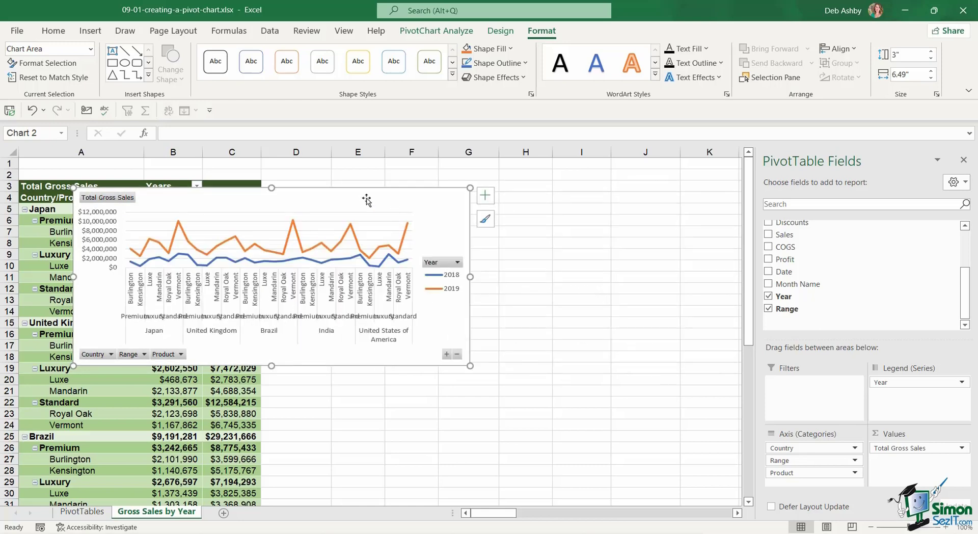
drag(438, 200, 563, 193)
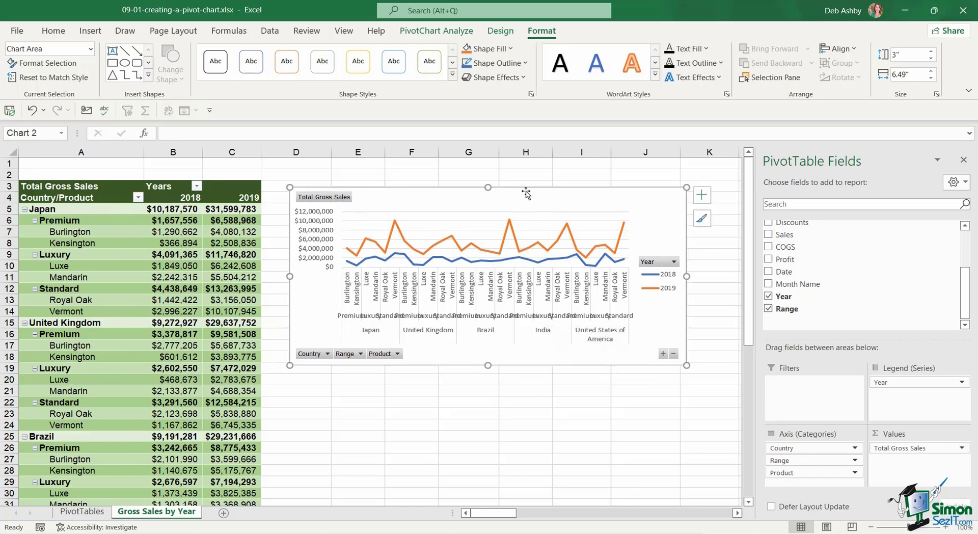
drag(529, 192, 291, 187)
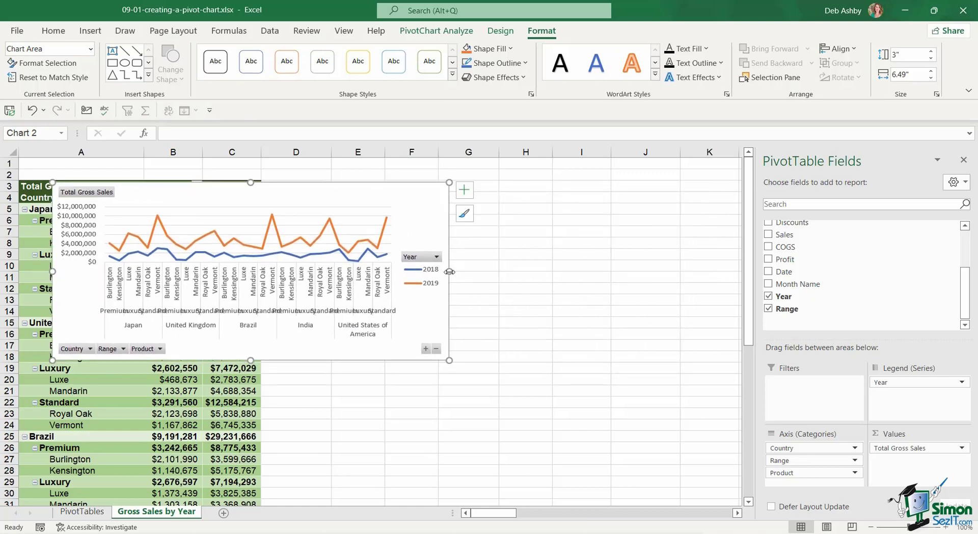
drag(448, 271, 723, 272)
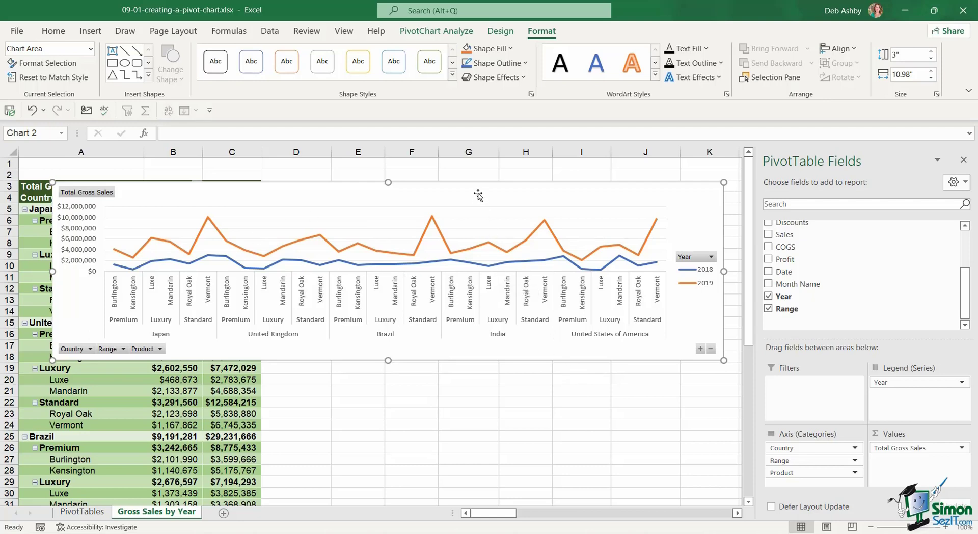
Step: Delete the line PivotChart from the Gross Sales by Year sheet
drag(478, 190, 483, 216)
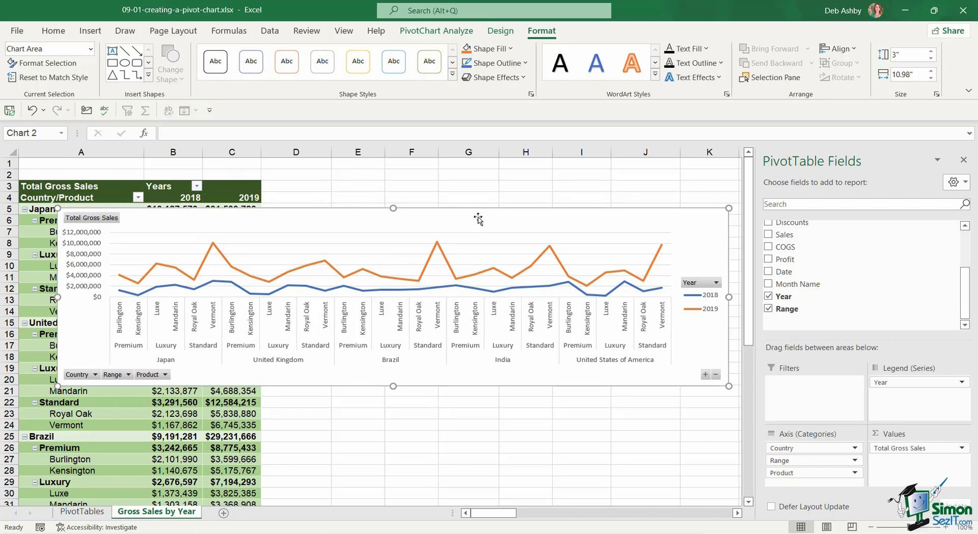
key(Delete)
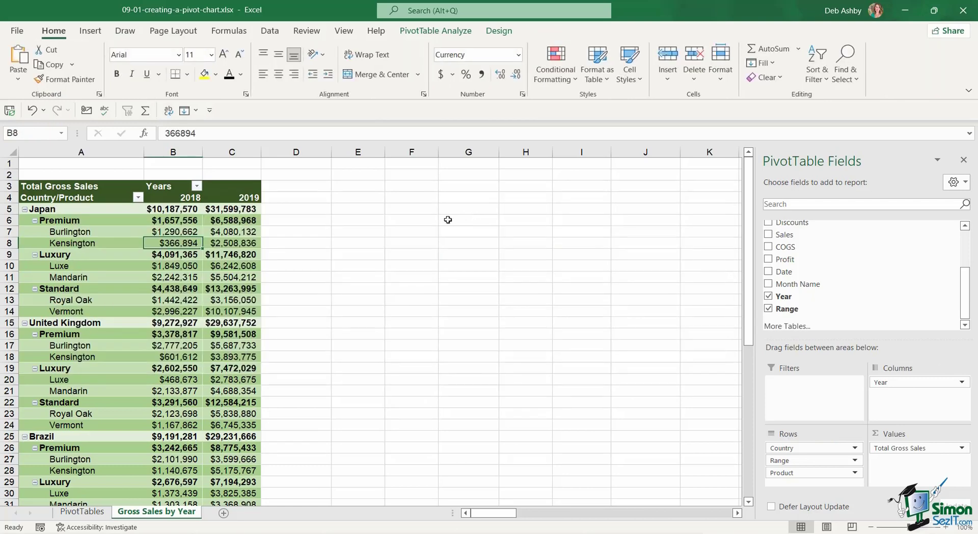
Step: Remove the Product and Range fields from the pivot table's rows, leaving only Country
click(90, 220)
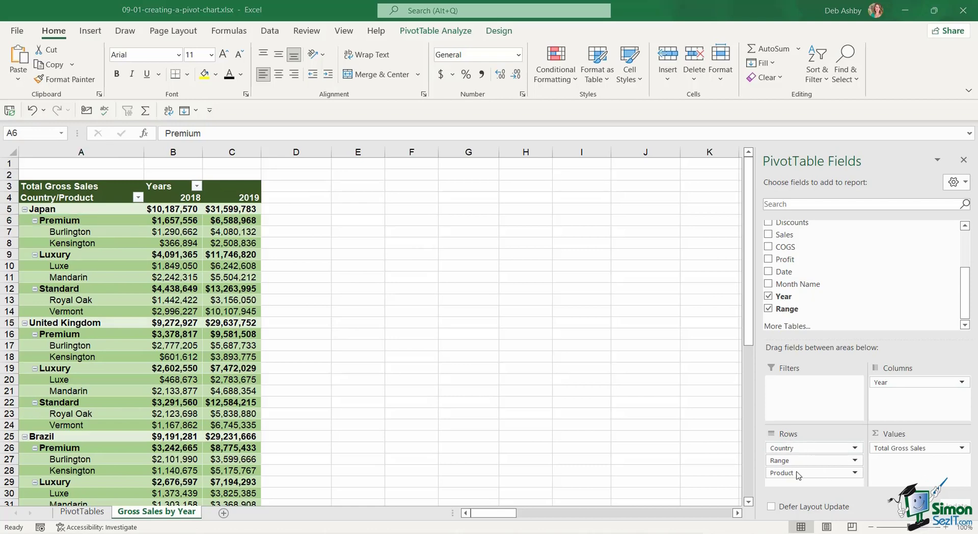
drag(798, 475, 728, 438)
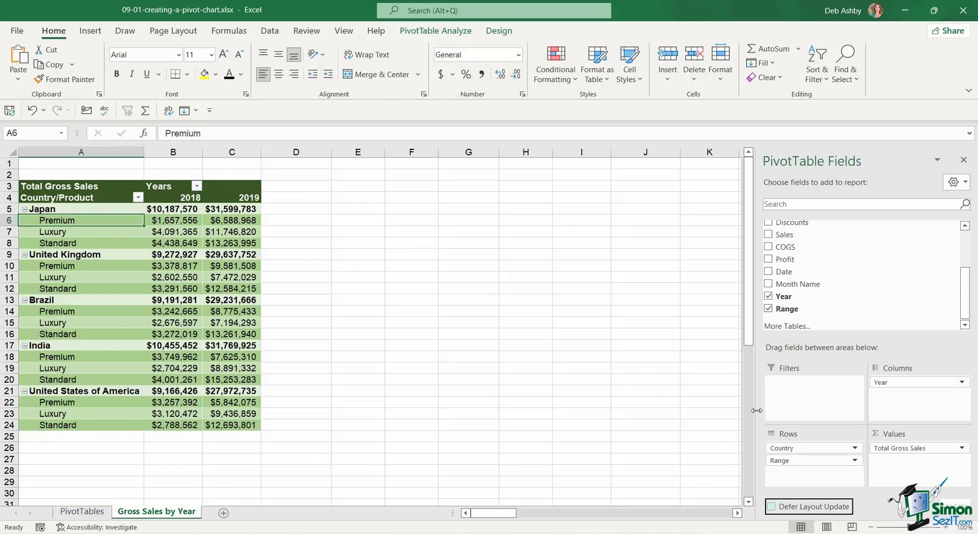
drag(797, 460, 651, 375)
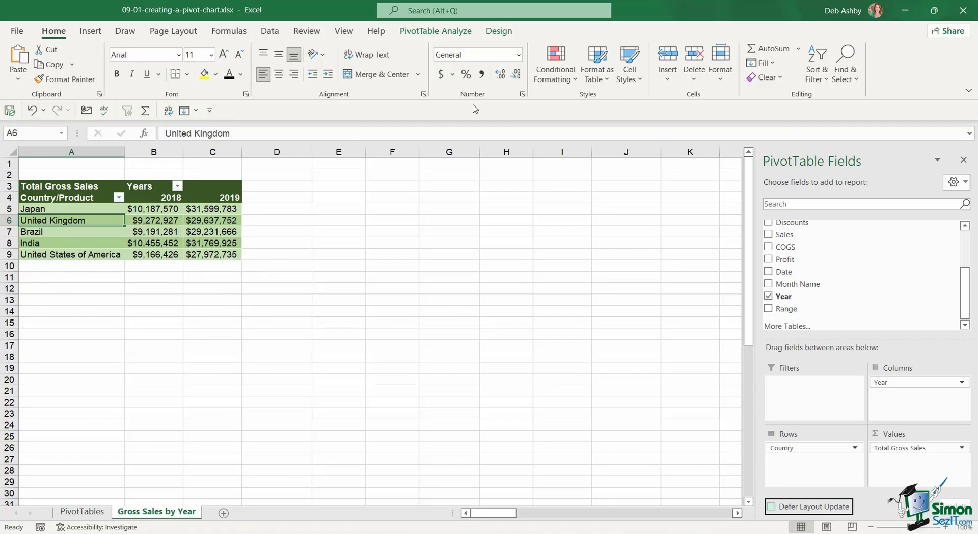
Step: Insert a Clustered Column PivotChart of gross sales by country and year, previewing the Line type first
click(436, 31)
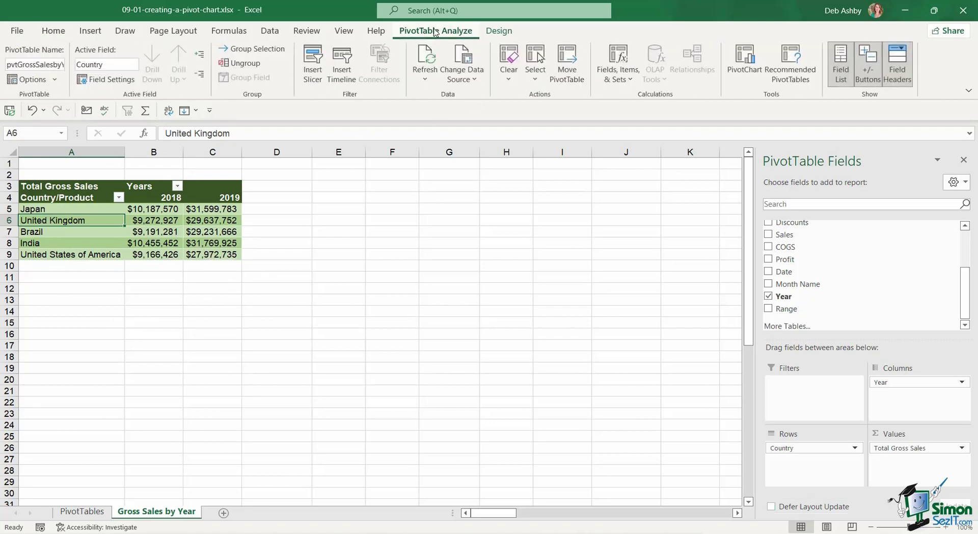
click(745, 61)
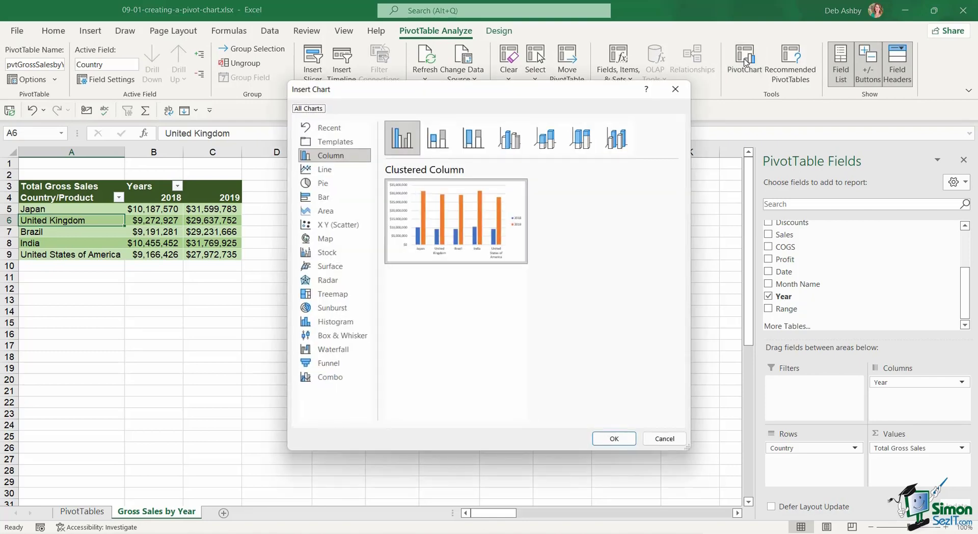
mouse_move(444, 211)
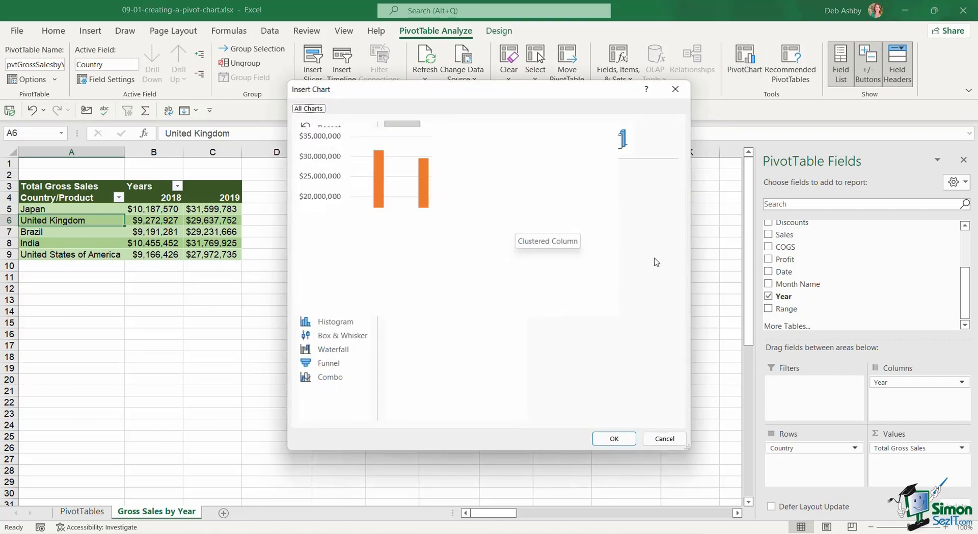
click(325, 171)
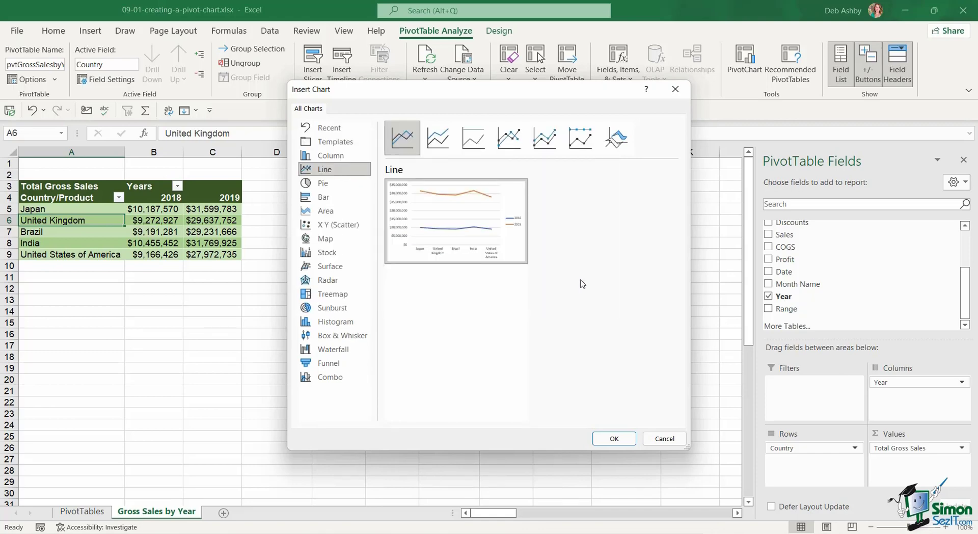
click(331, 157)
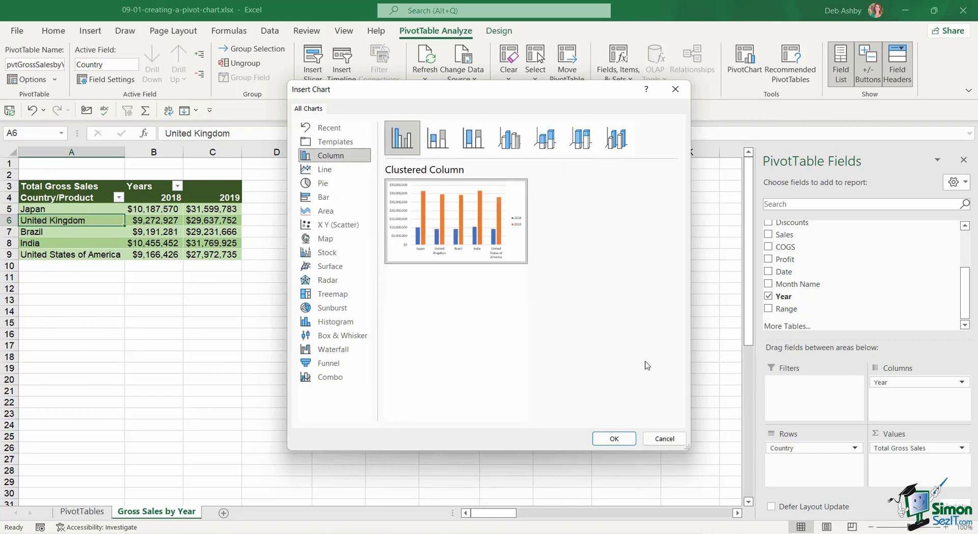
click(614, 438)
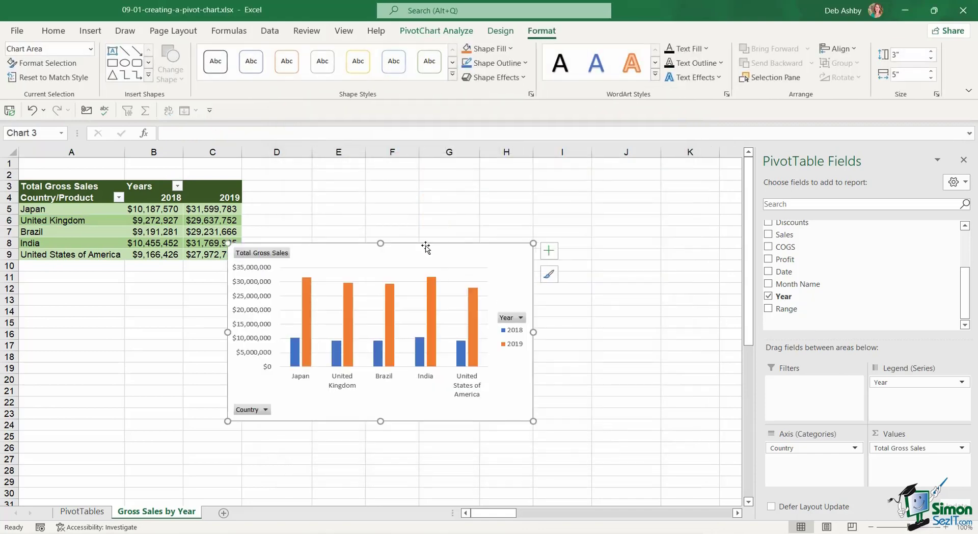
Step: Place the column PivotChart beside the pivot table at about 3.04 by 7 inches and delete it
drag(428, 246, 467, 182)
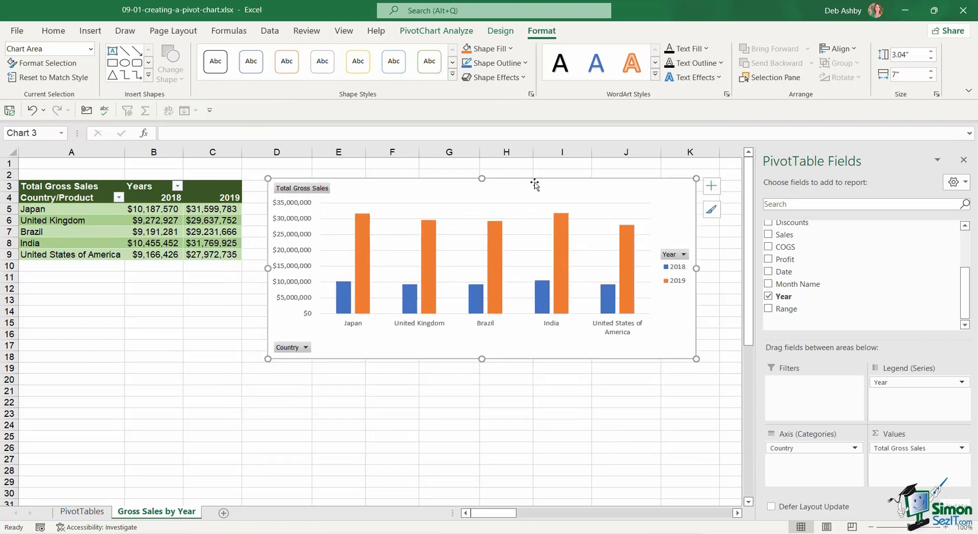
key(Delete)
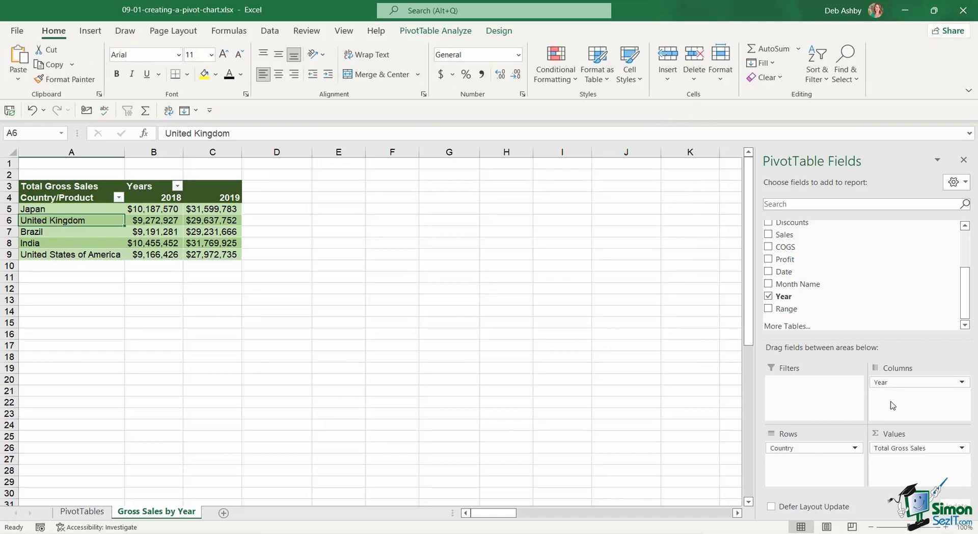
Step: Rearrange the pivot table by removing Year, moving Country to the columns and adding Month Name to the rows
drag(896, 377, 712, 393)
drag(781, 448, 903, 393)
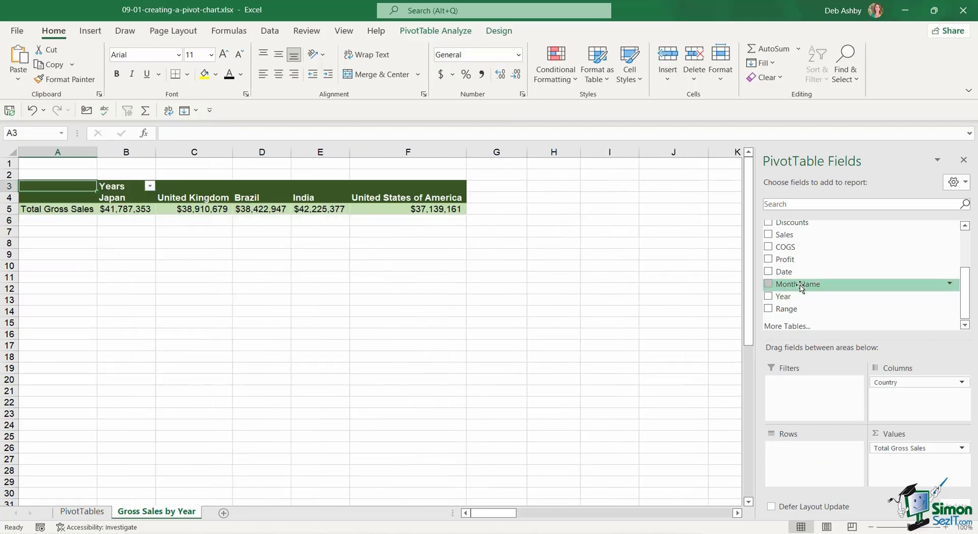
drag(800, 285, 813, 467)
click(134, 266)
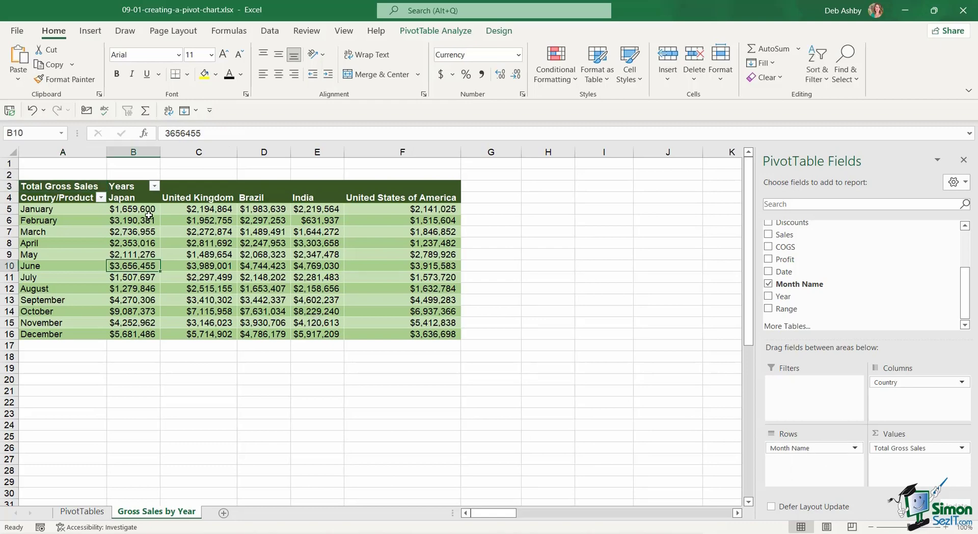
mouse_move(142, 209)
mouse_move(45, 260)
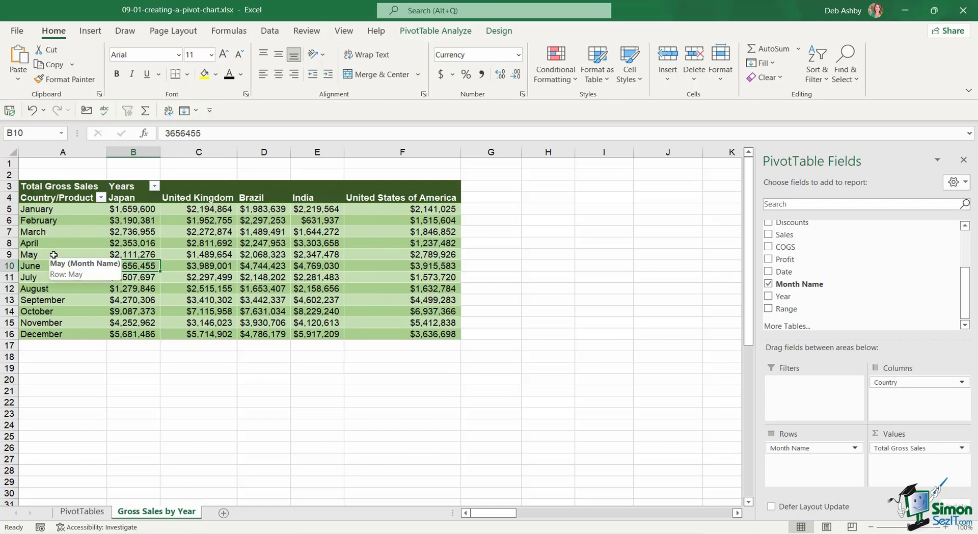
Step: Filter the pivot table's Month Name rows to the top 5 items by Total Gross Sales
right_click(58, 223)
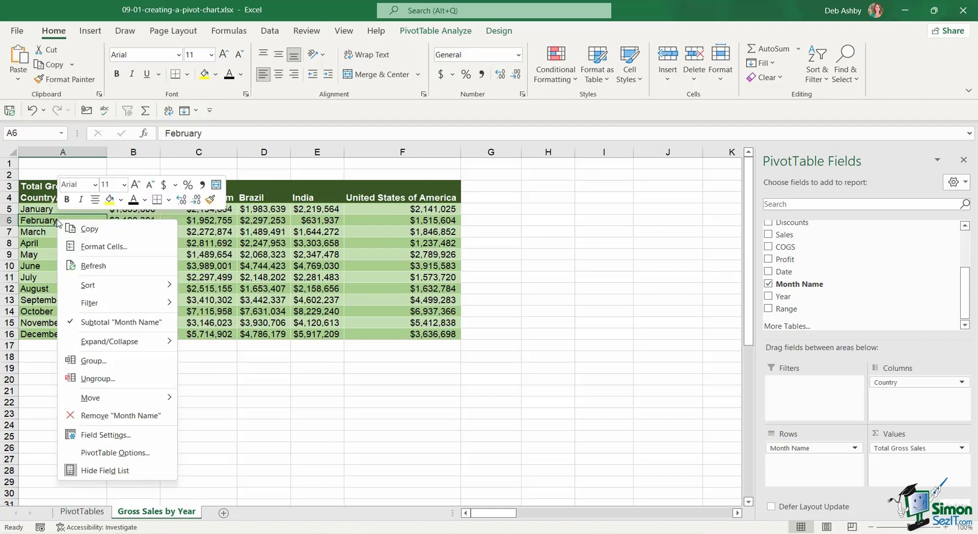
mouse_move(136, 305)
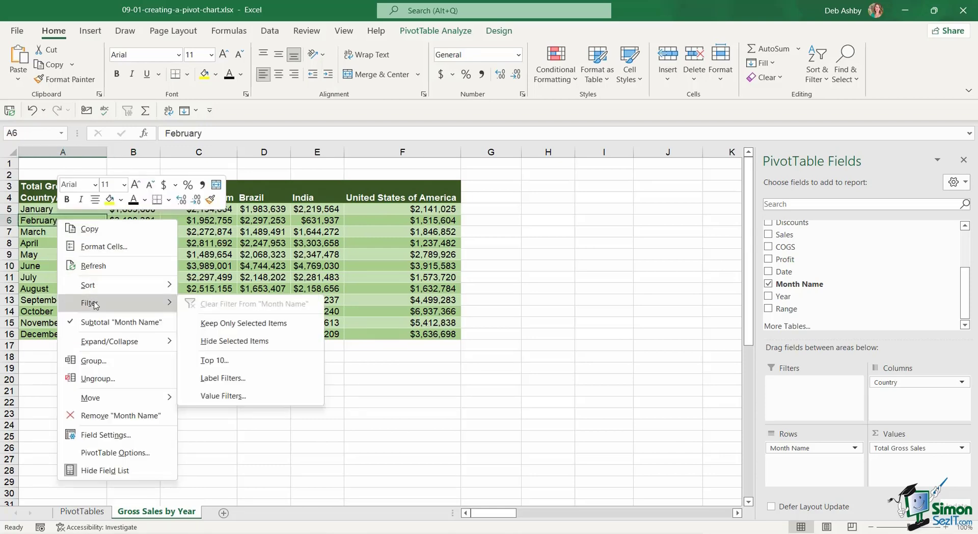
click(256, 361)
drag(462, 178, 402, 155)
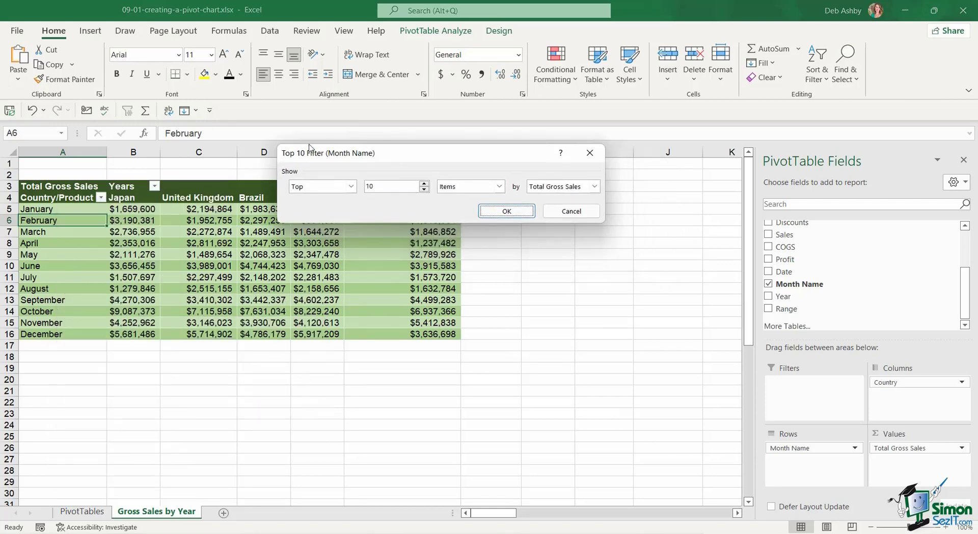
click(424, 189)
click(506, 211)
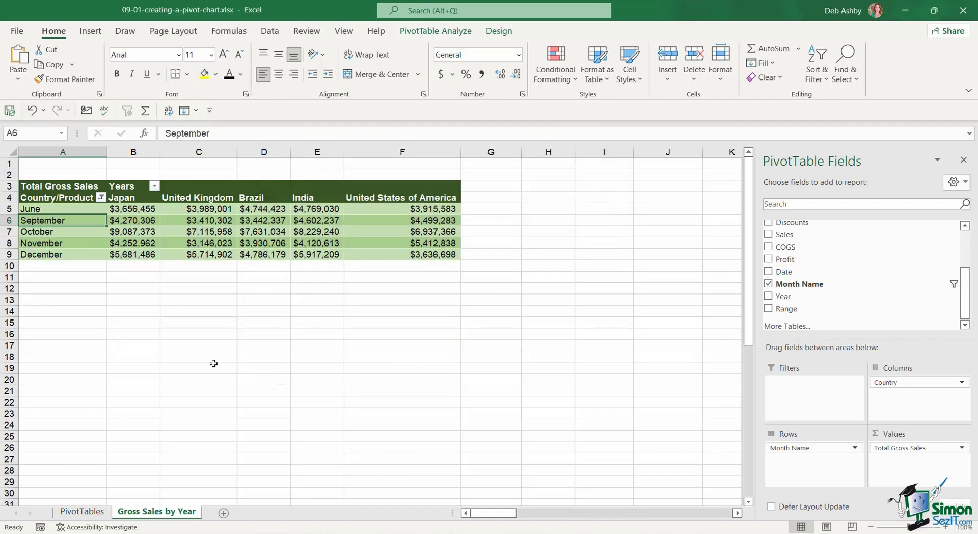
Step: Insert a Line PivotChart of total gross sales by month and country from the filtered pivot table
click(220, 228)
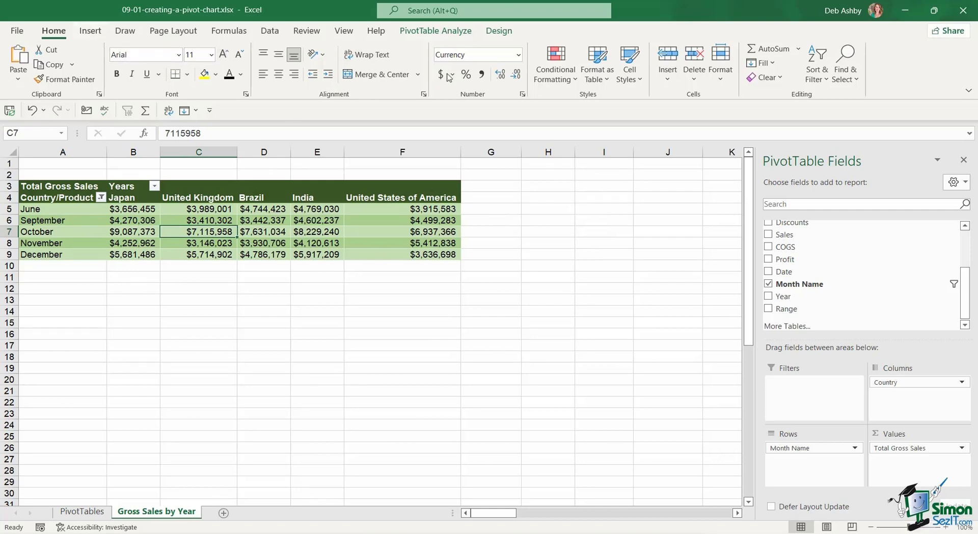
click(423, 33)
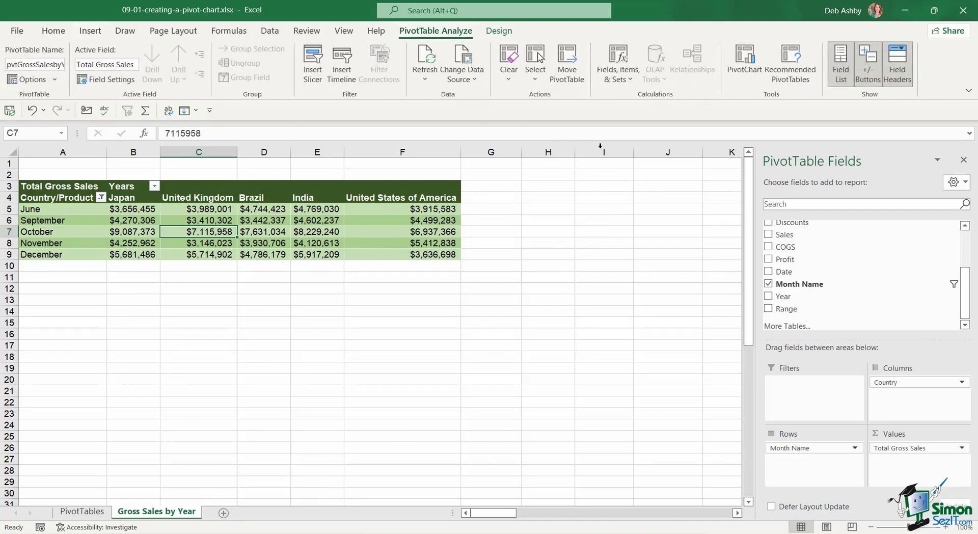
click(746, 69)
click(325, 169)
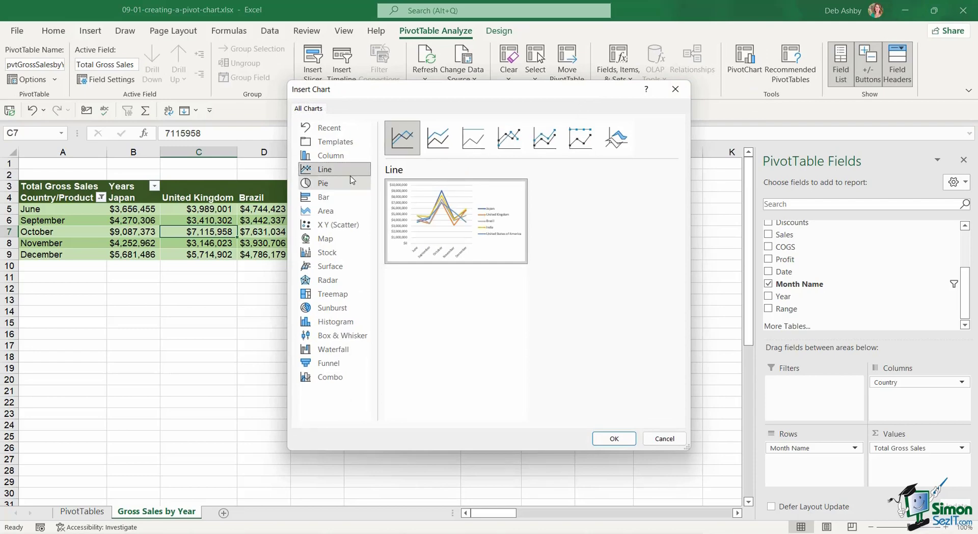
click(614, 438)
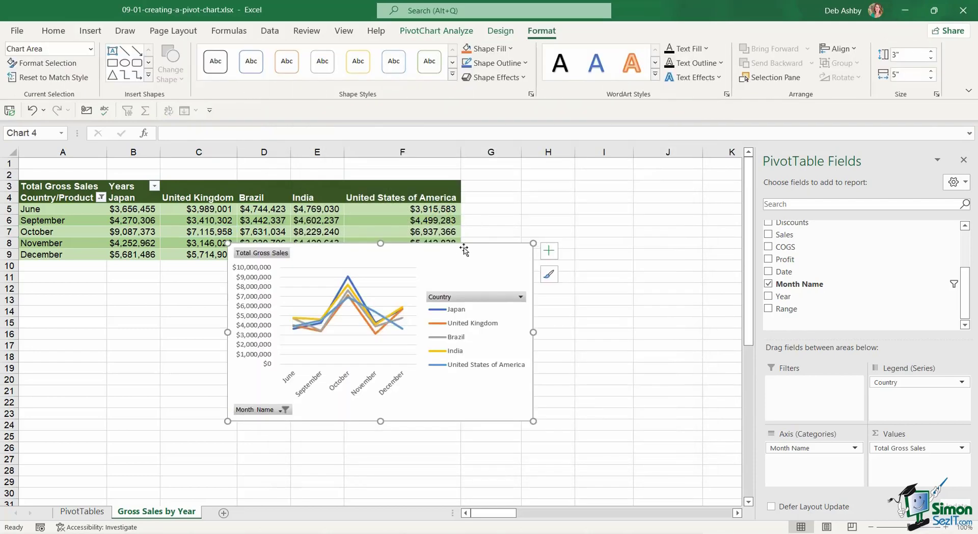
Step: Enlarge the line PivotChart to about 4.08 by 9.52 inches and position it over the pivot table
drag(461, 253, 324, 228)
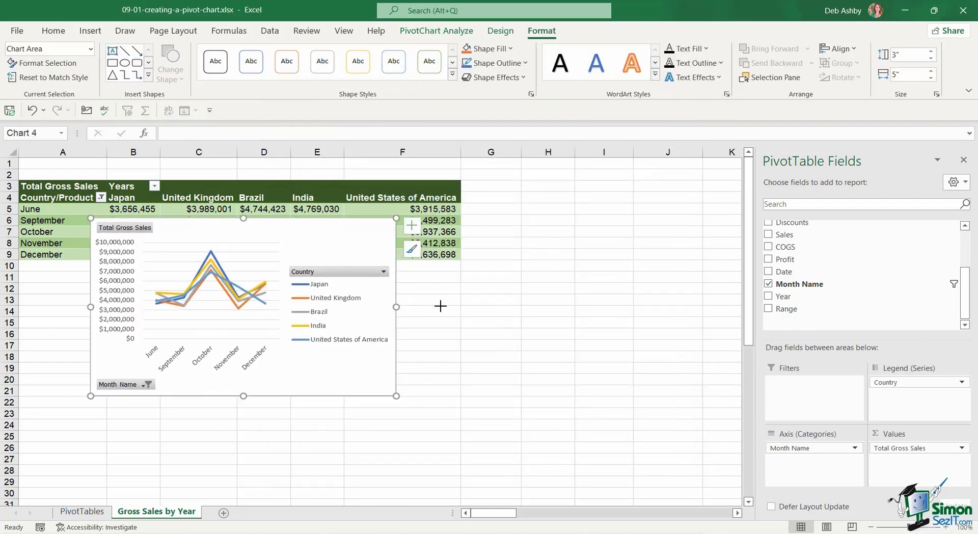
drag(397, 307, 673, 307)
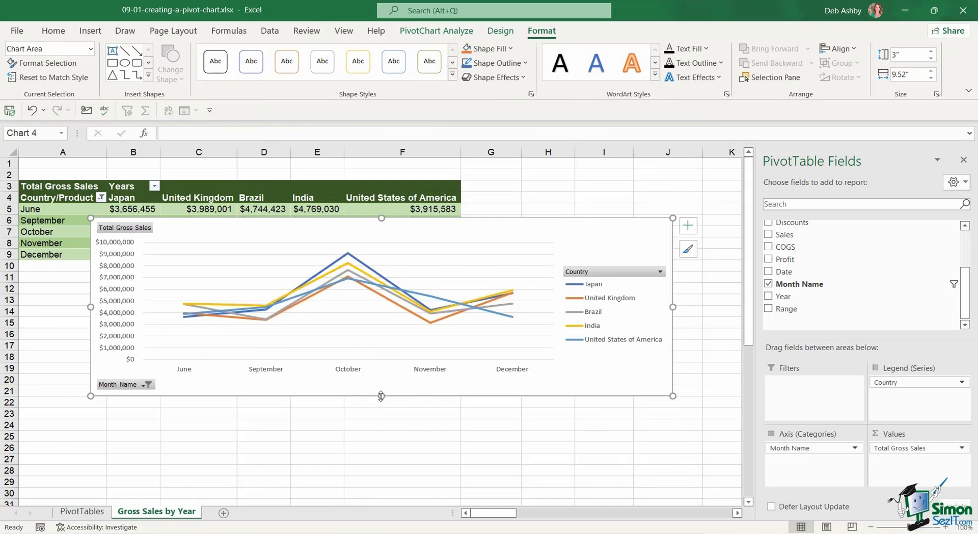
drag(381, 396, 380, 460)
drag(578, 250, 550, 224)
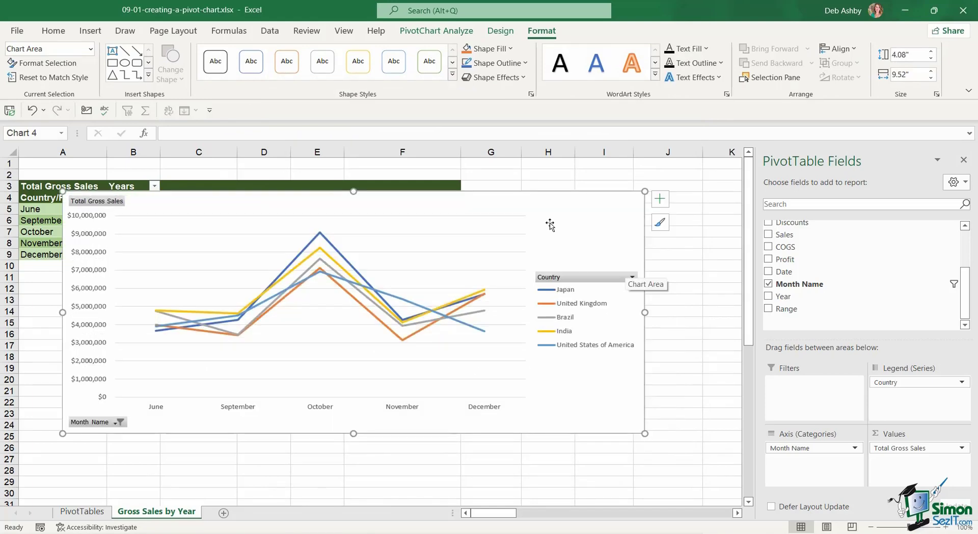